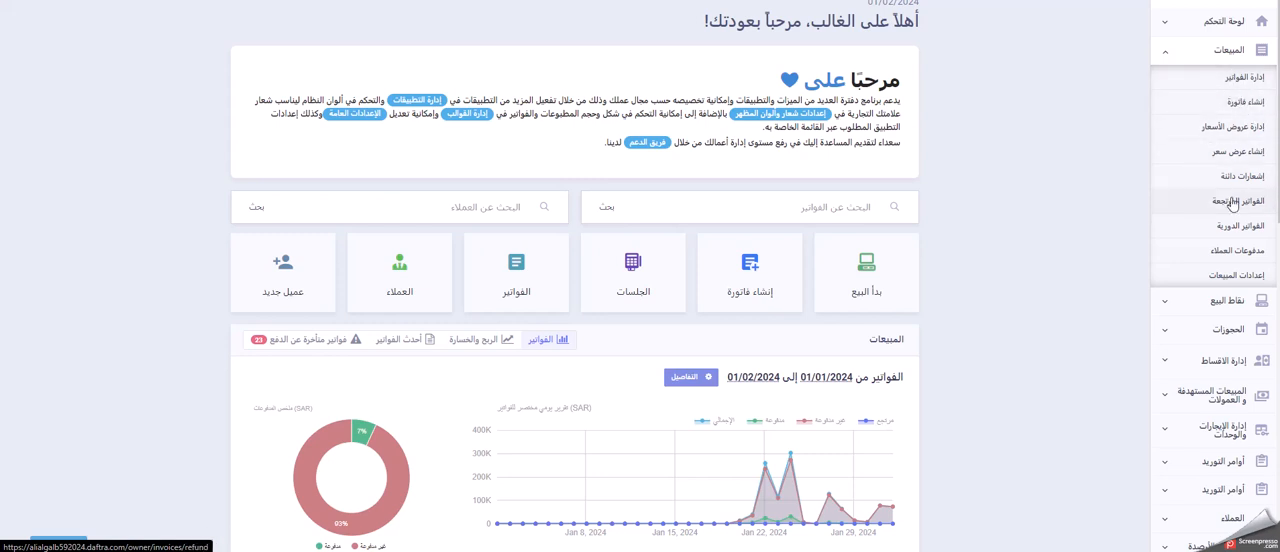
Step: Open the newest invoice in the invoice list and start adding an instalment agreement to it
click(1233, 85)
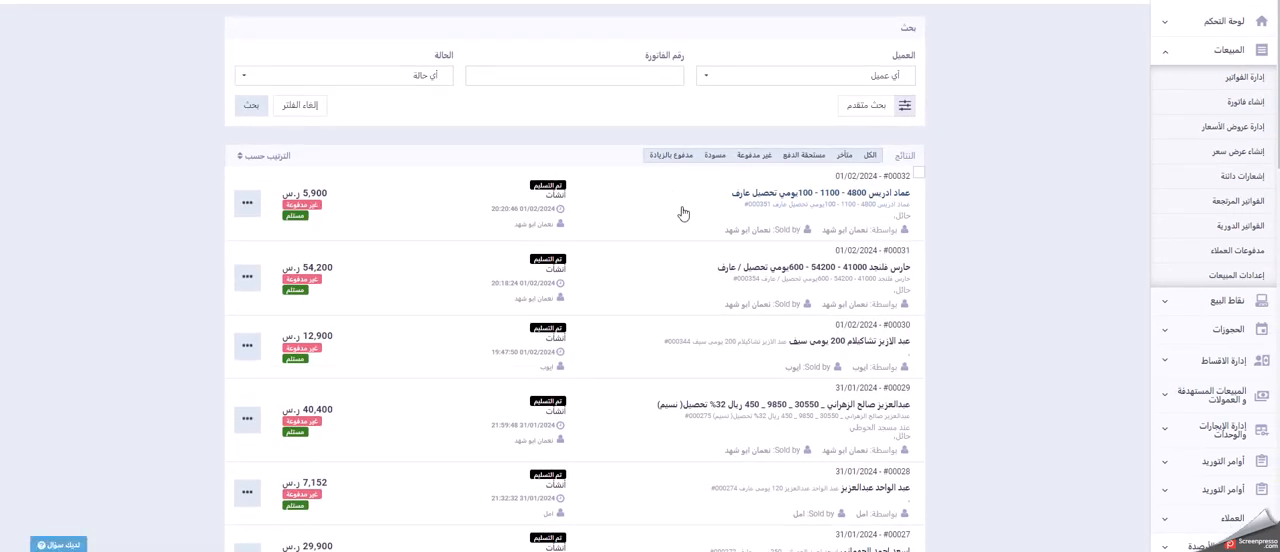
click(786, 195)
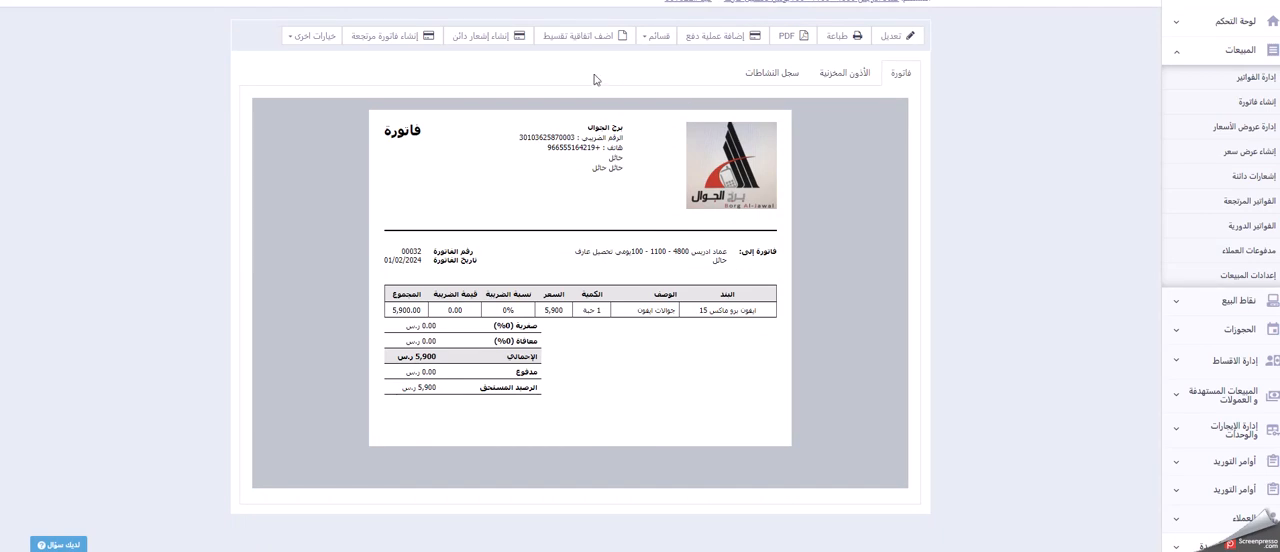
click(592, 36)
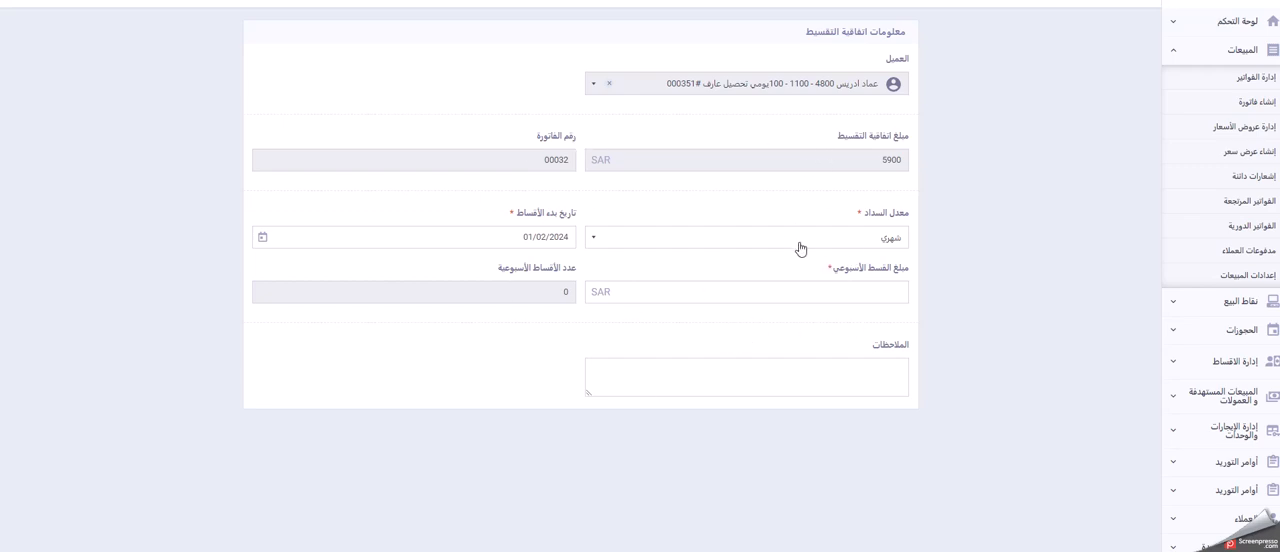
Step: Set the agreement's payment rate (معدل السداد) to daily (يوميًا)
triple_click(918, 216)
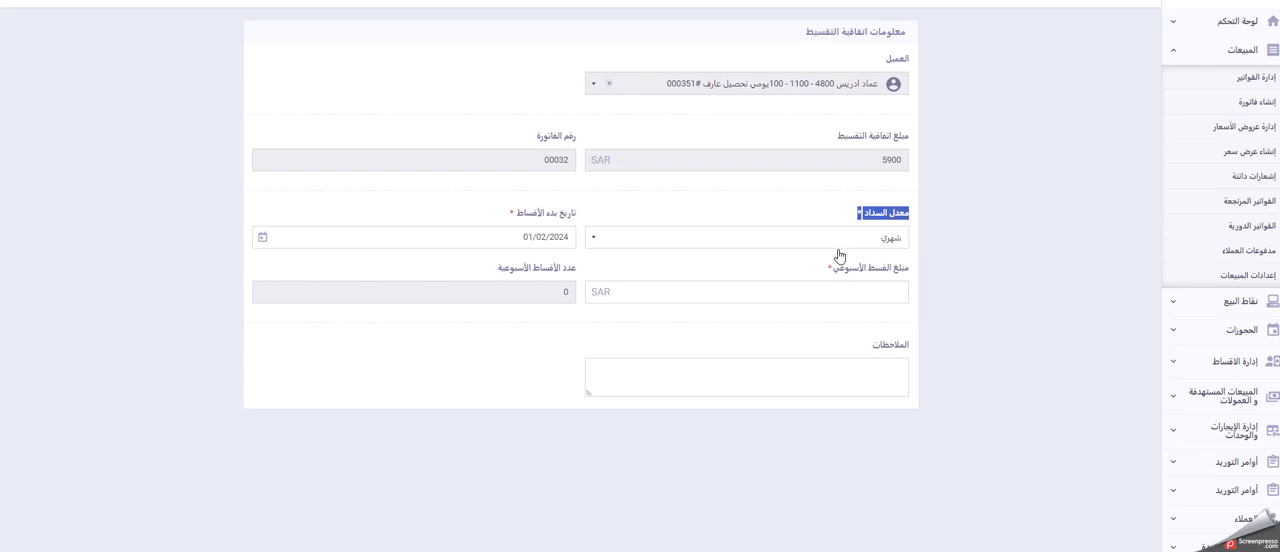
click(835, 249)
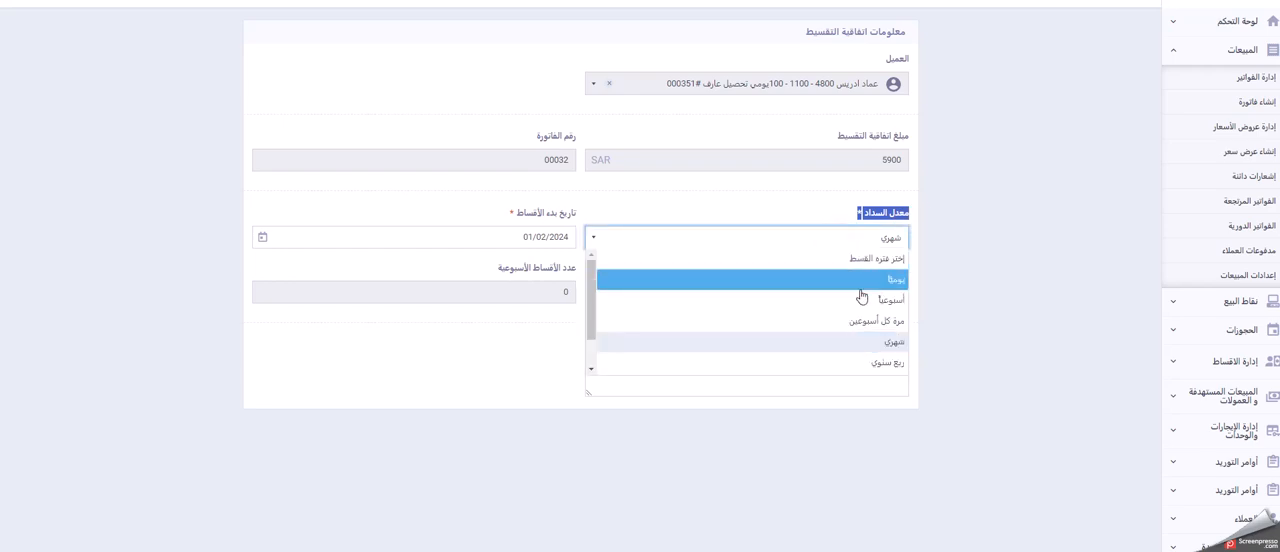
scroll(852, 378, down, 1)
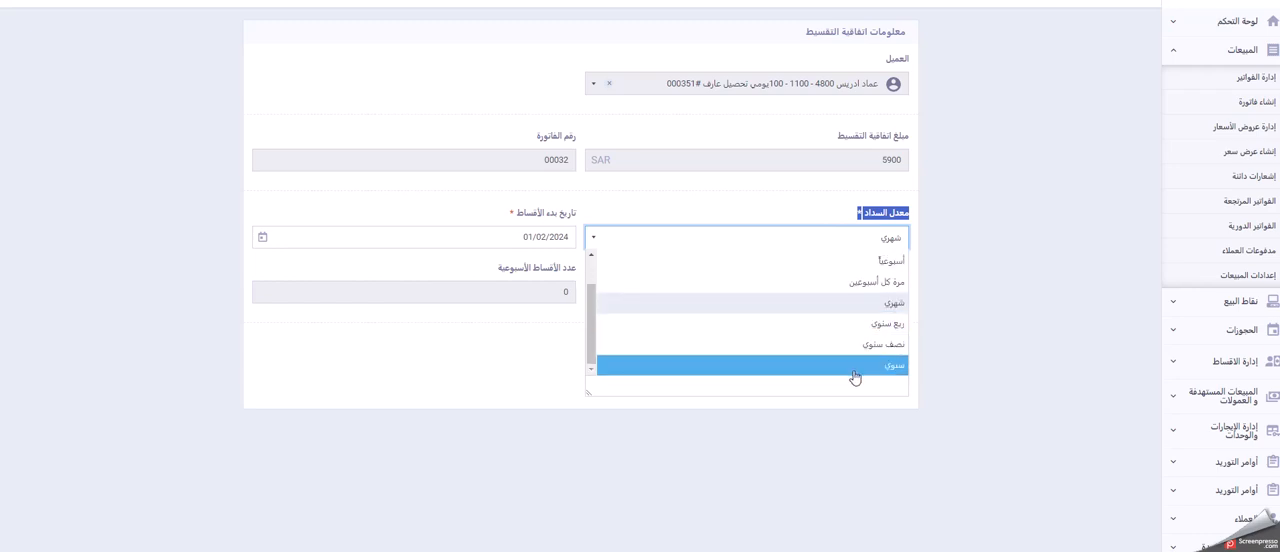
scroll(857, 343, up, 1)
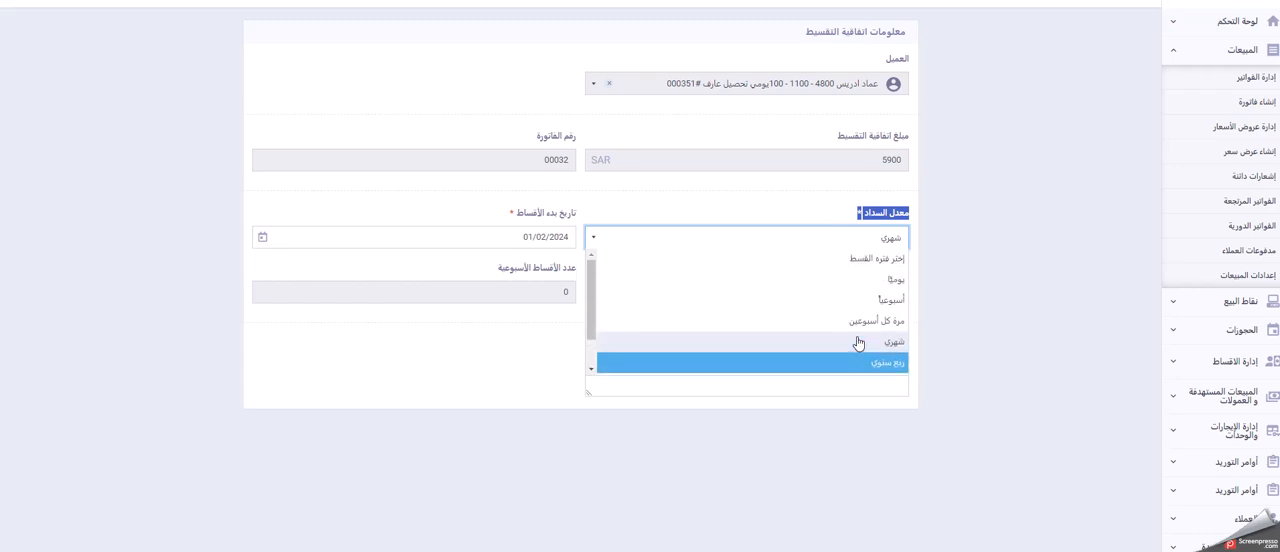
click(884, 287)
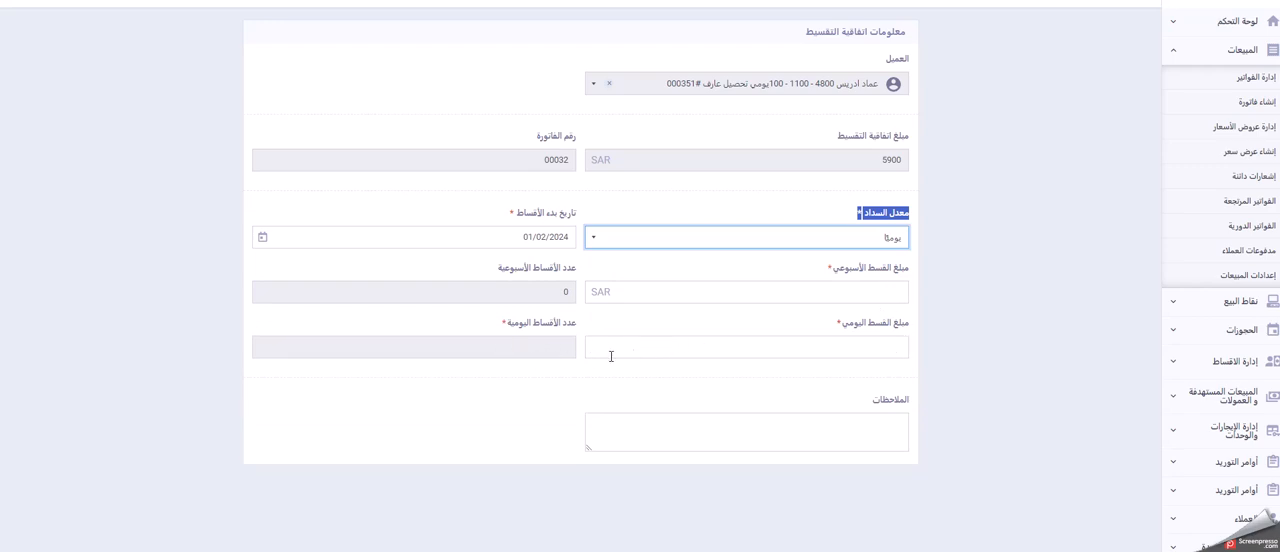
Step: Set the daily instalment amount to 100
click(896, 354)
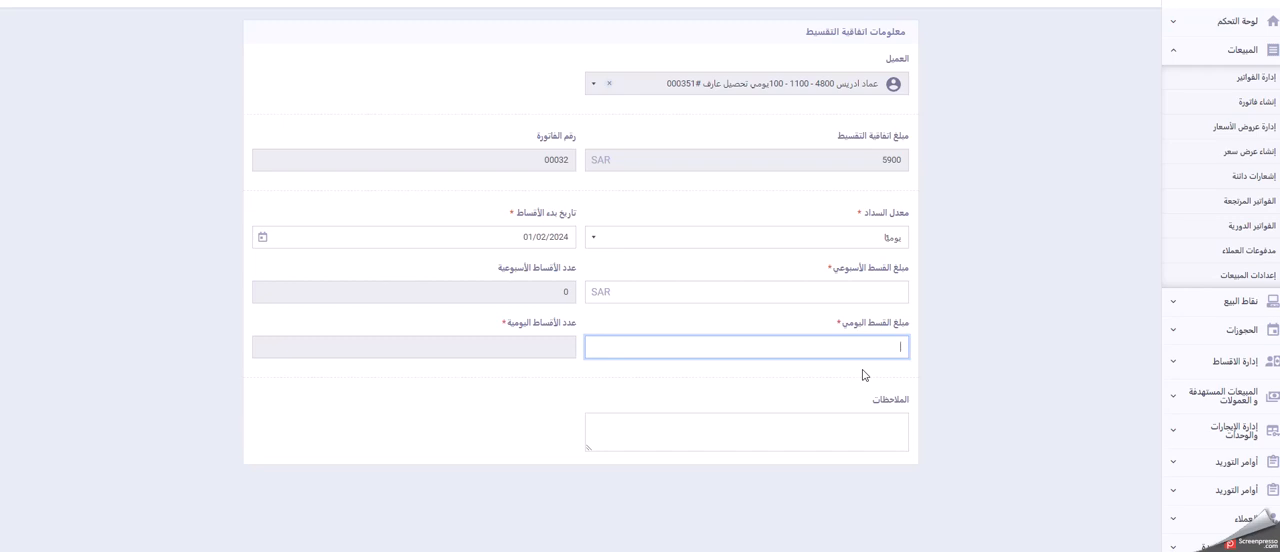
text(00)
click(985, 327)
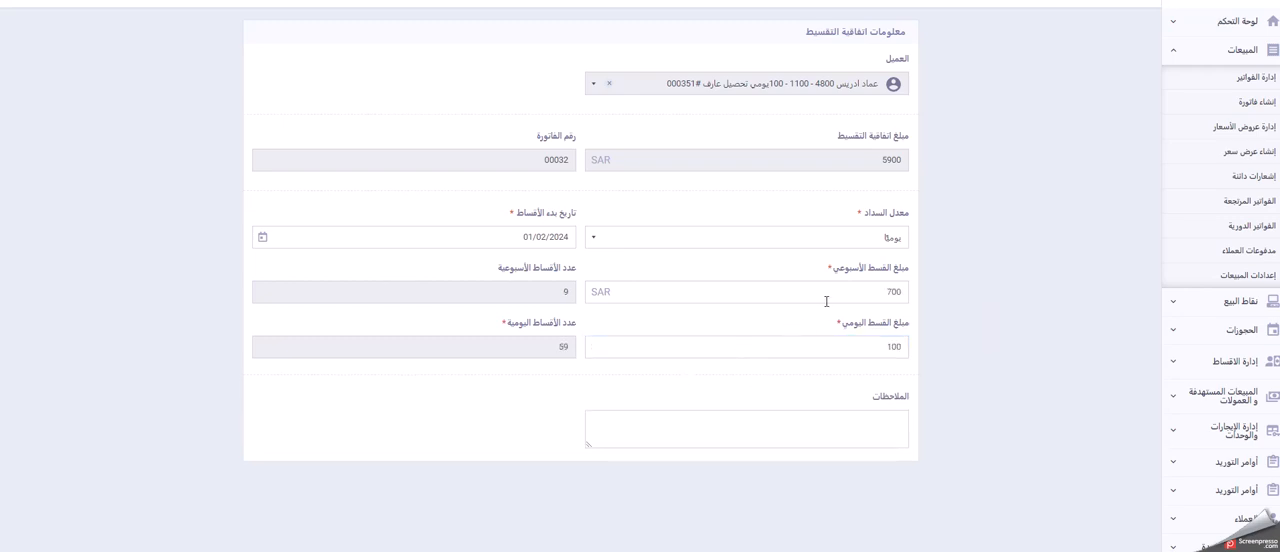
Step: Review the calculated weekly instalment amount and the numbers of weekly and daily instalments
double_click(893, 292)
drag(916, 268, 815, 280)
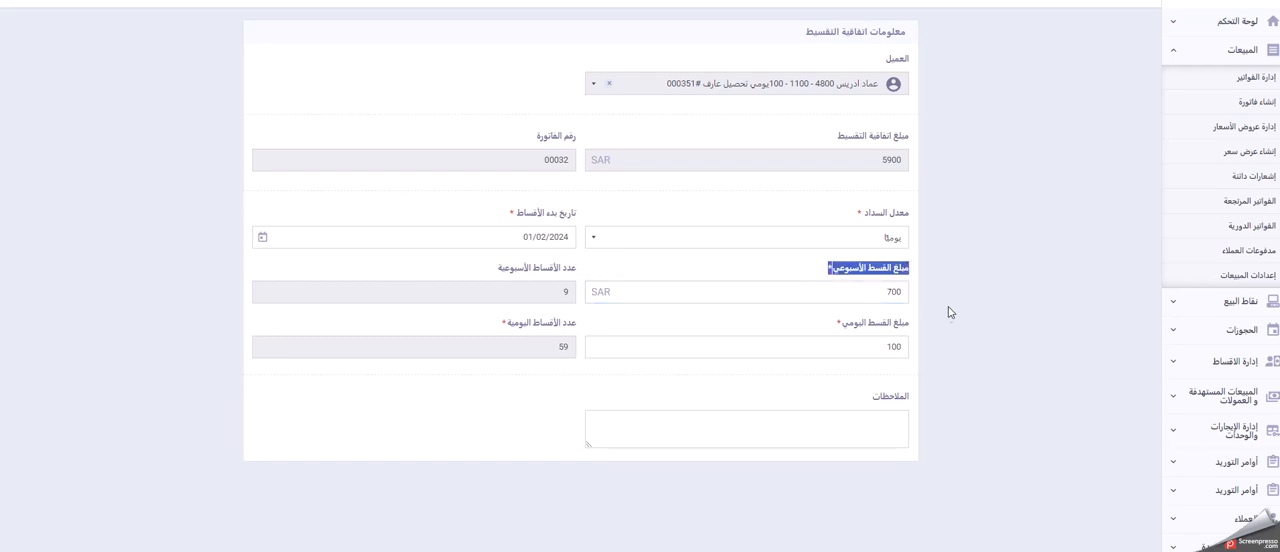
click(553, 298)
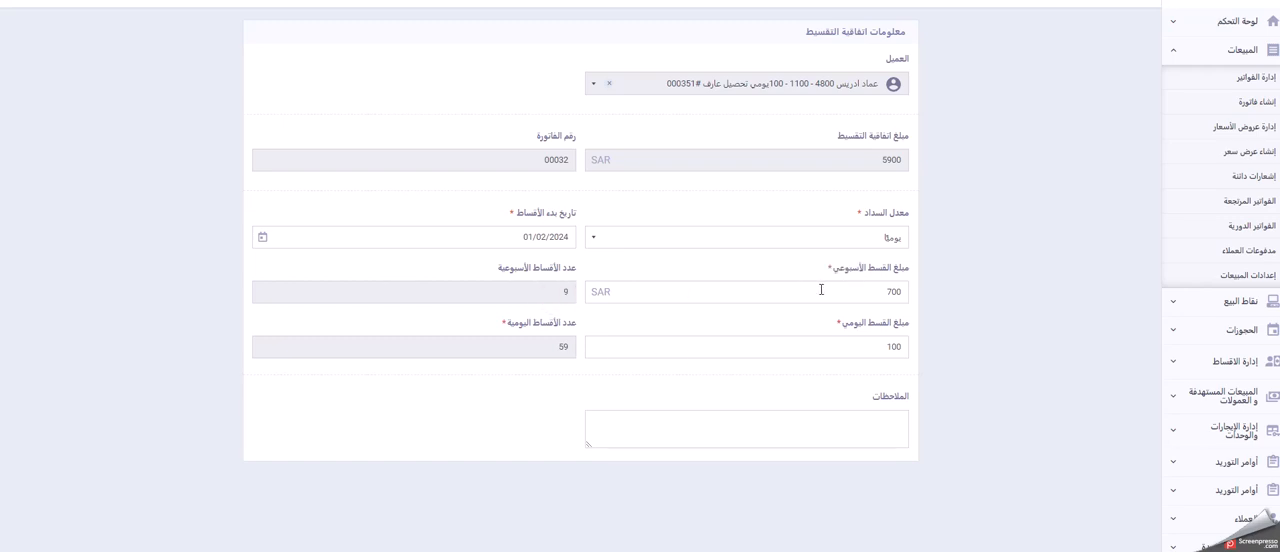
click(885, 296)
click(540, 297)
click(556, 348)
Step: Set the weekly instalment amount to 2000 SAR and save the instalment agreement
double_click(875, 352)
key(shift+Tab)
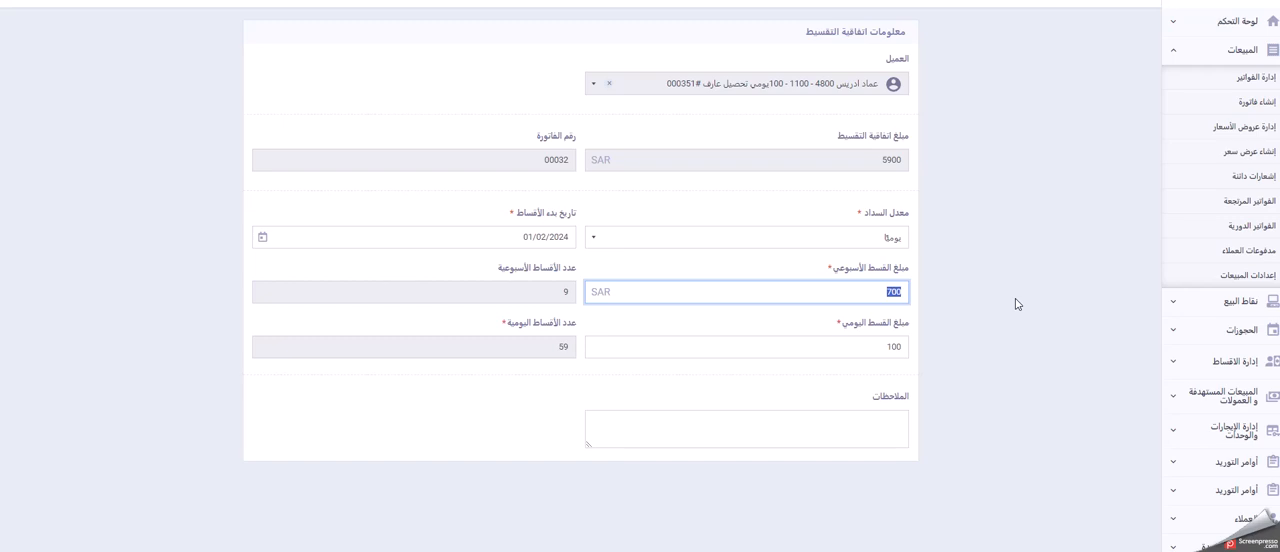
text(1)
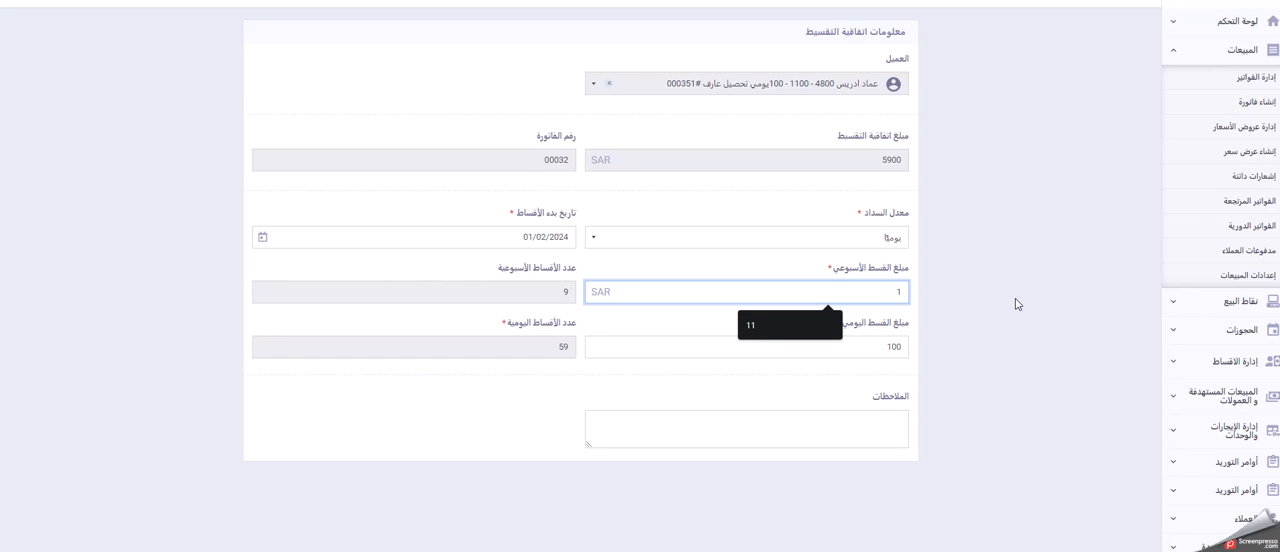
key(BackSpace)
text(2000)
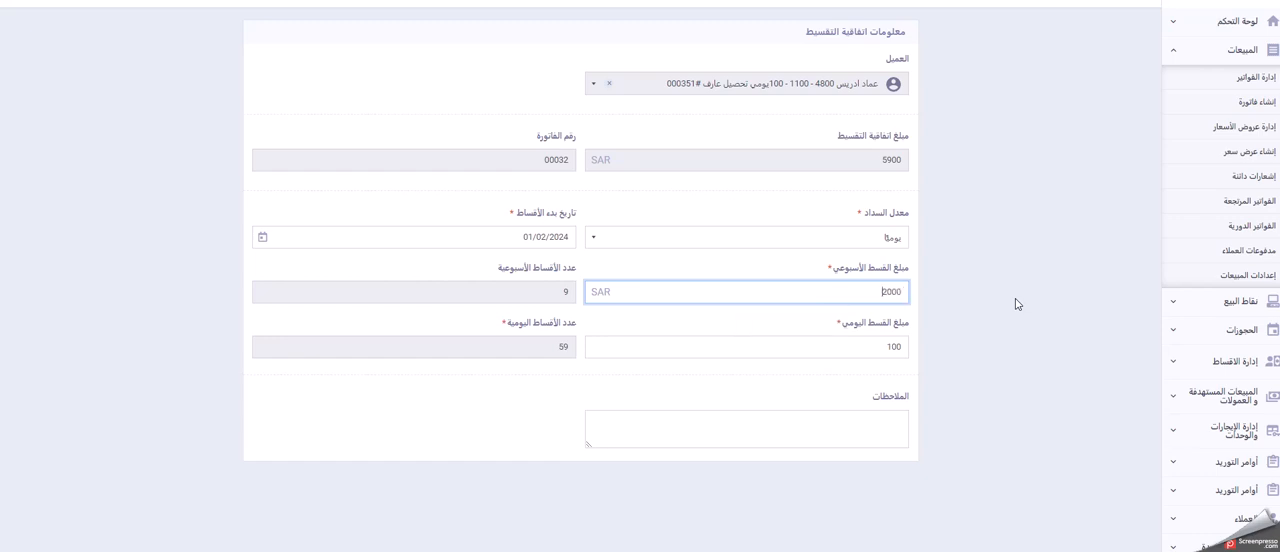
click(1015, 298)
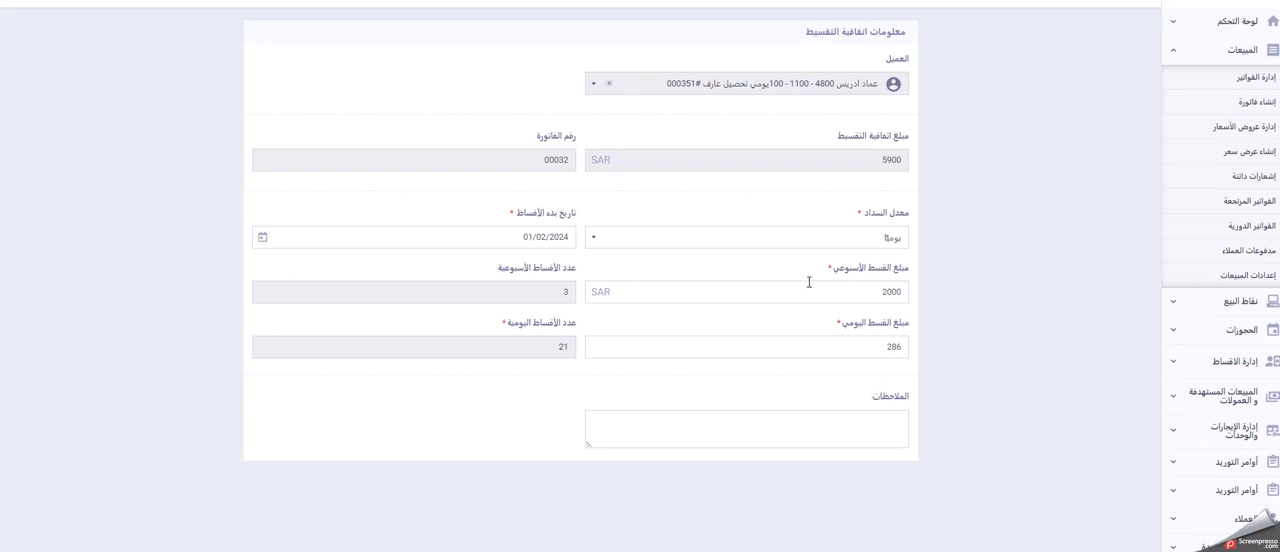
click(270, 4)
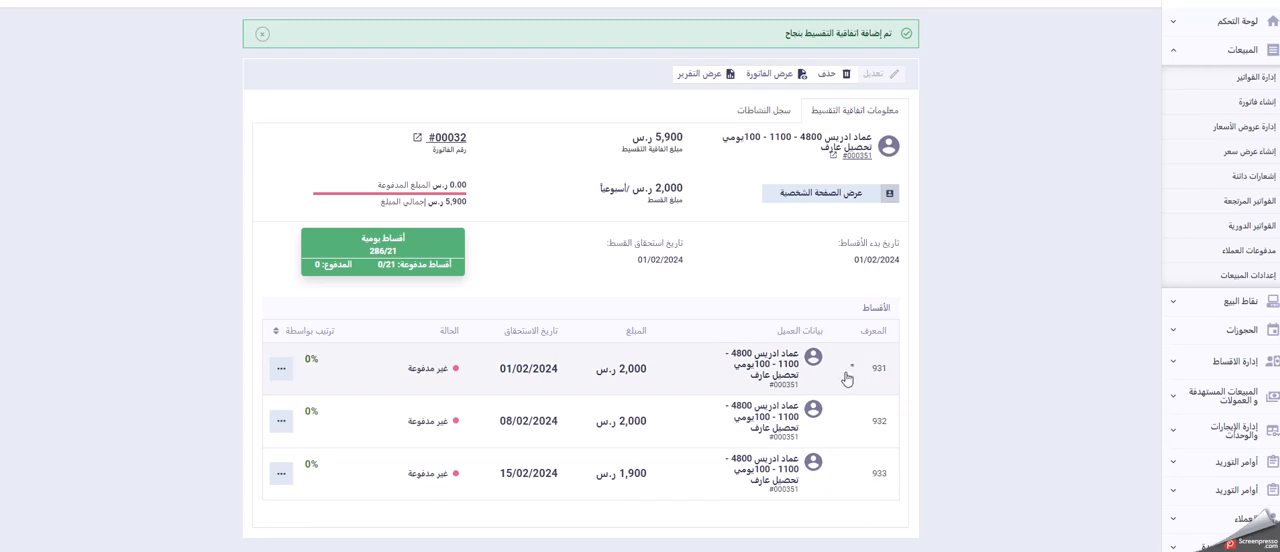
Step: Check the actions available for the first weekly instalment and open the agreement's daily instalments (أقساط يومية)
click(281, 369)
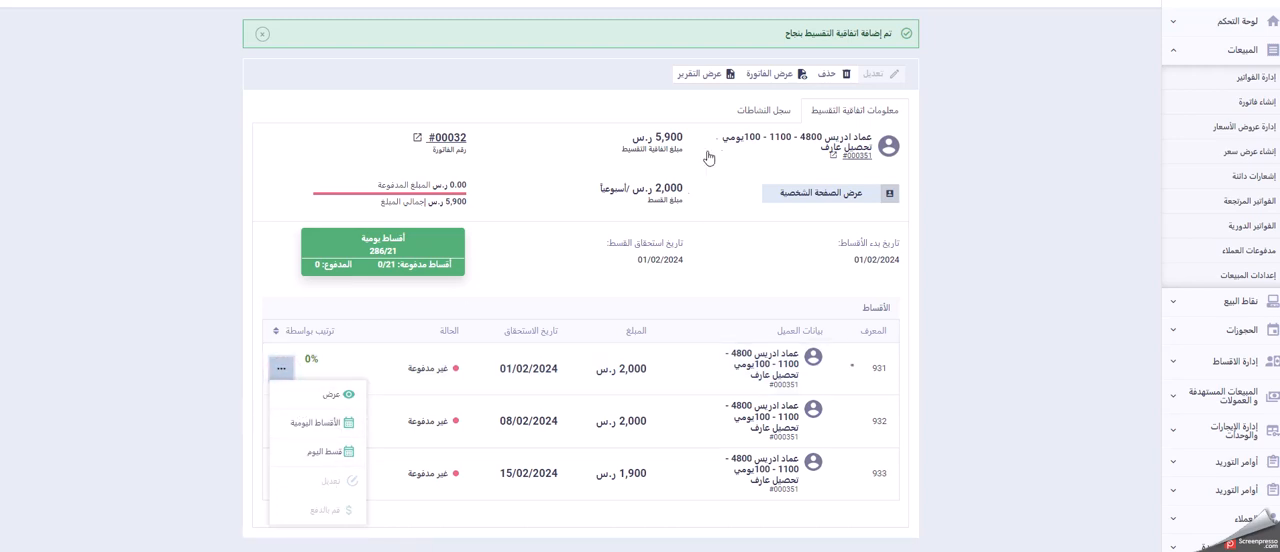
click(627, 93)
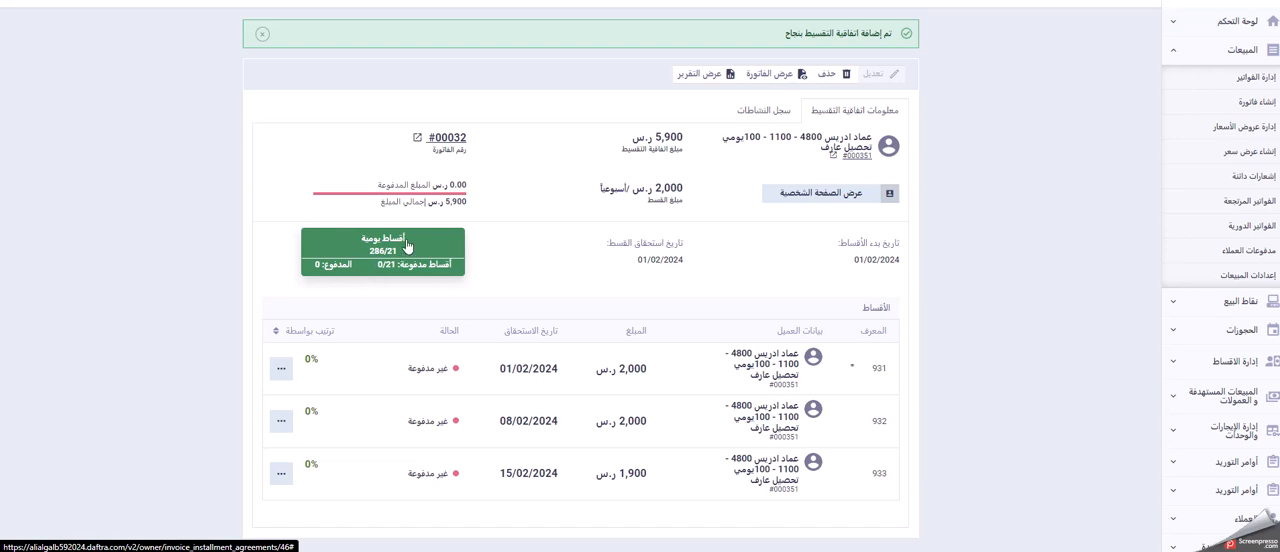
click(406, 246)
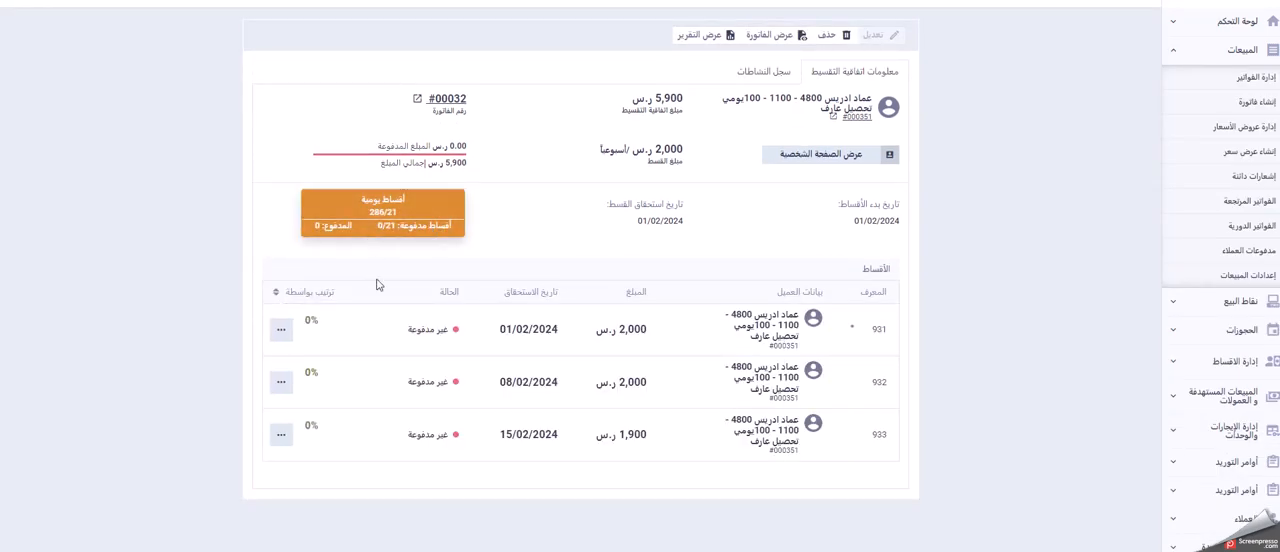
Step: Open the daily instalments (الأقساط اليومية) of the first weekly instalment in a new browser tab
click(281, 330)
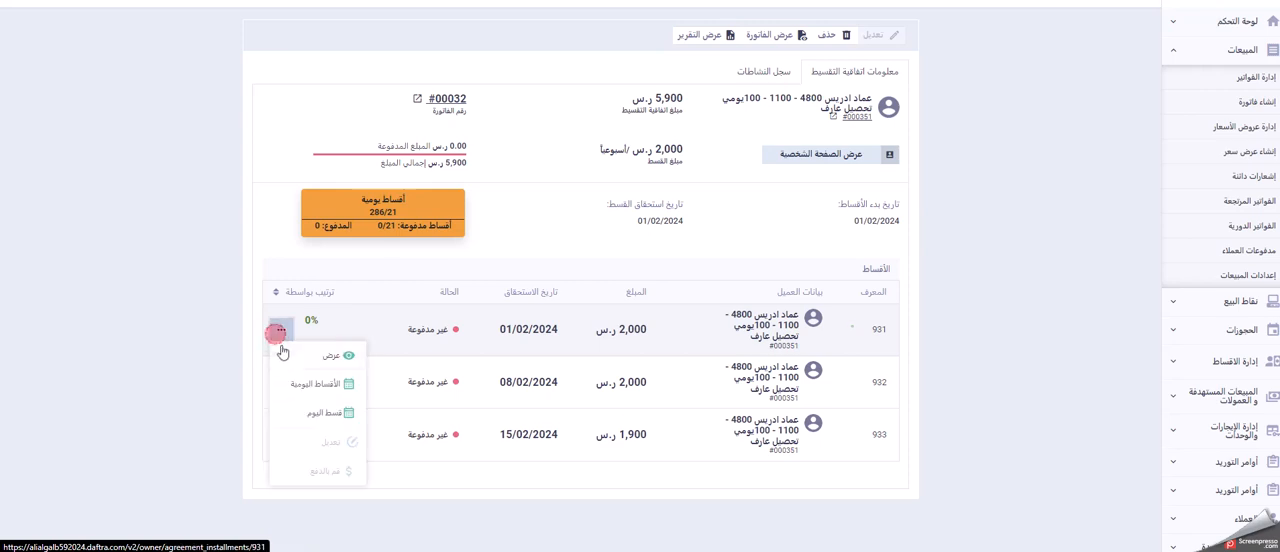
right_click(320, 386)
click(391, 215)
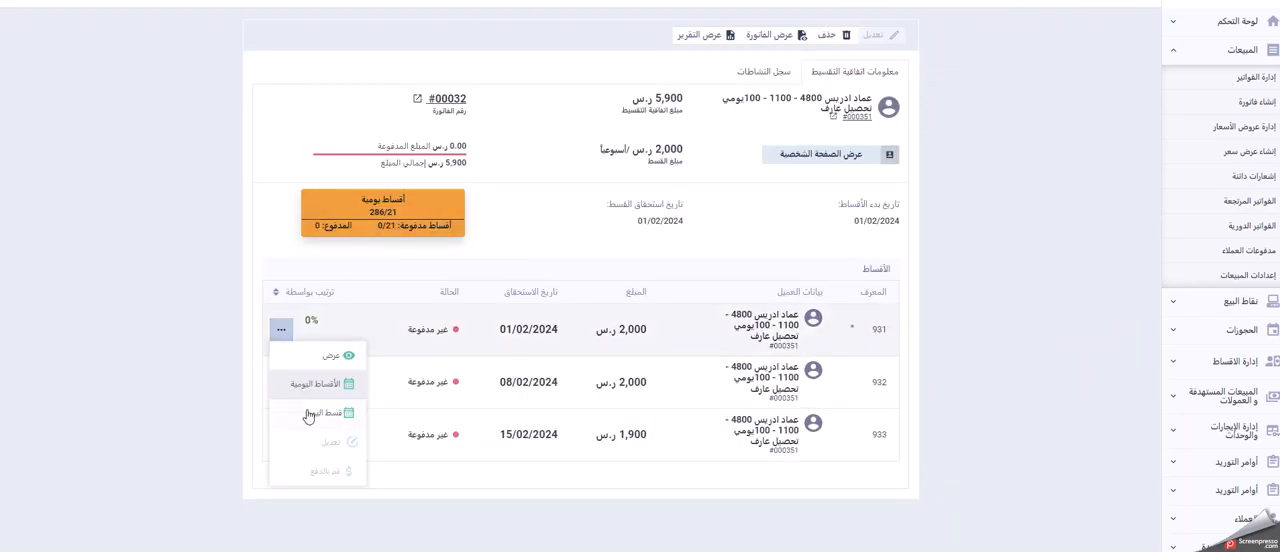
Step: Open today's instalment (قسط اليوم) of the first weekly instalment in a new browser tab and switch to it
right_click(305, 411)
click(200, 406)
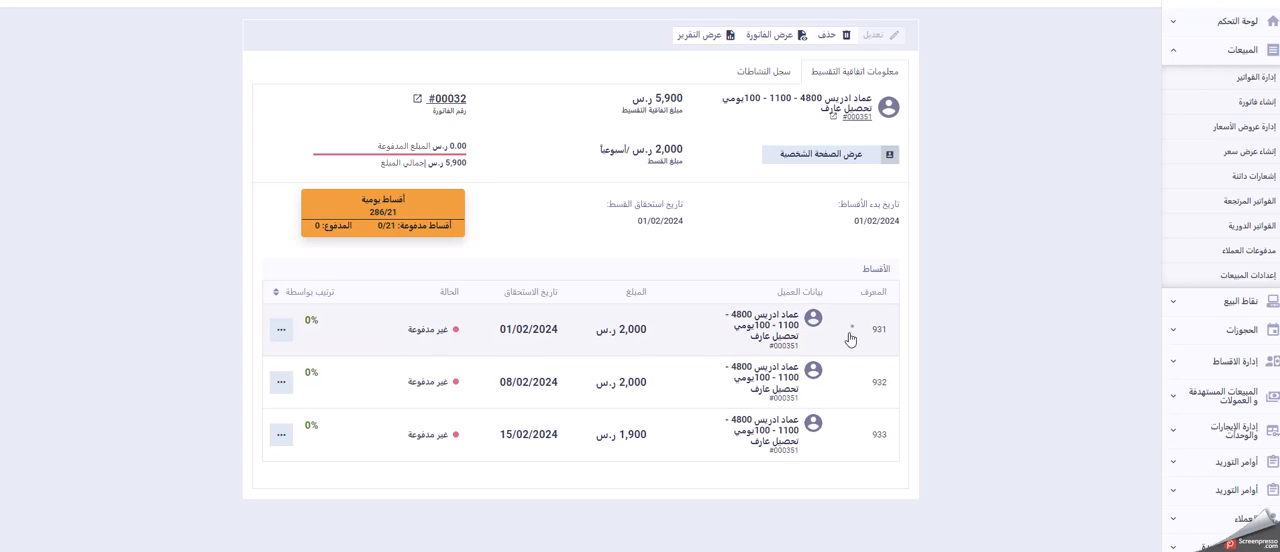
click(281, 333)
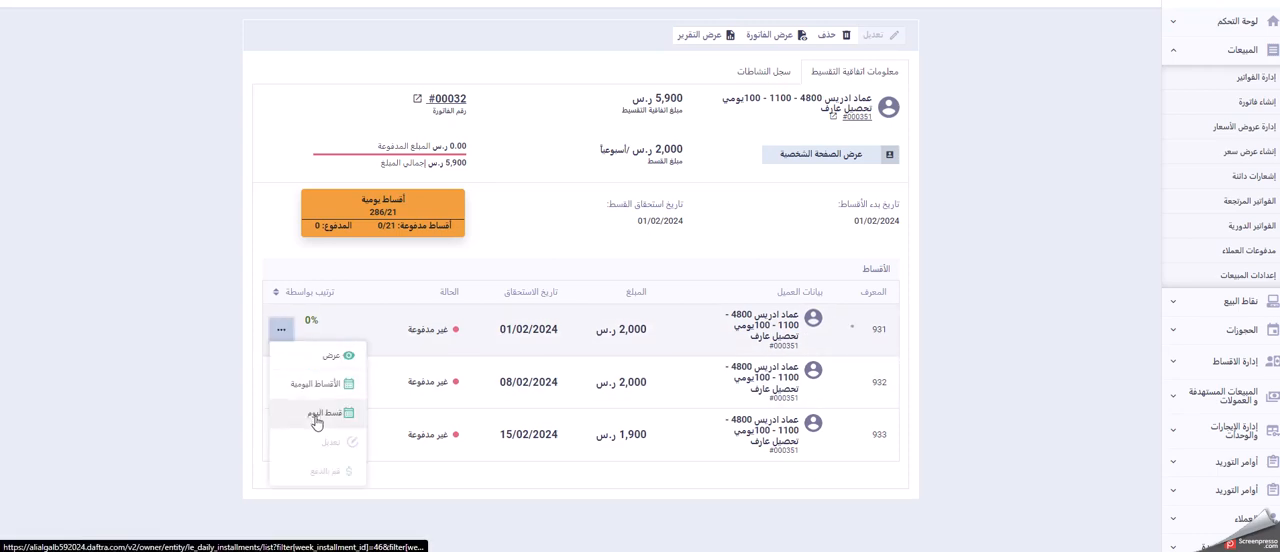
right_click(296, 420)
click(356, 251)
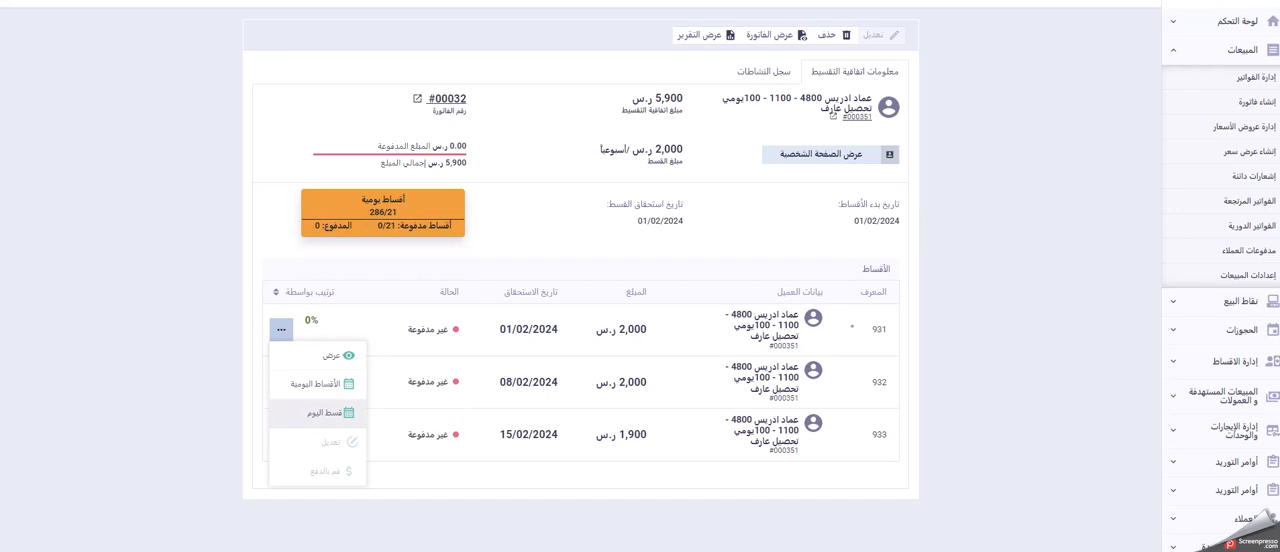
click(470, 1)
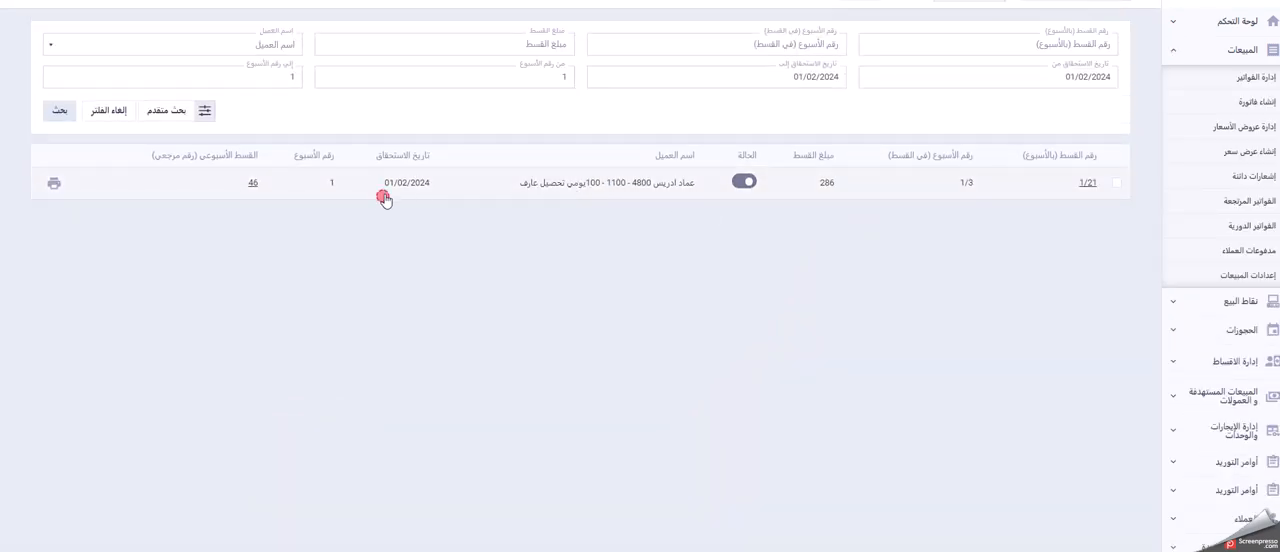
Step: Review the due date and status of today's instalment, view its printable collection receipt, and close the receipt
drag(383, 188, 429, 190)
drag(433, 184, 557, 257)
click(736, 222)
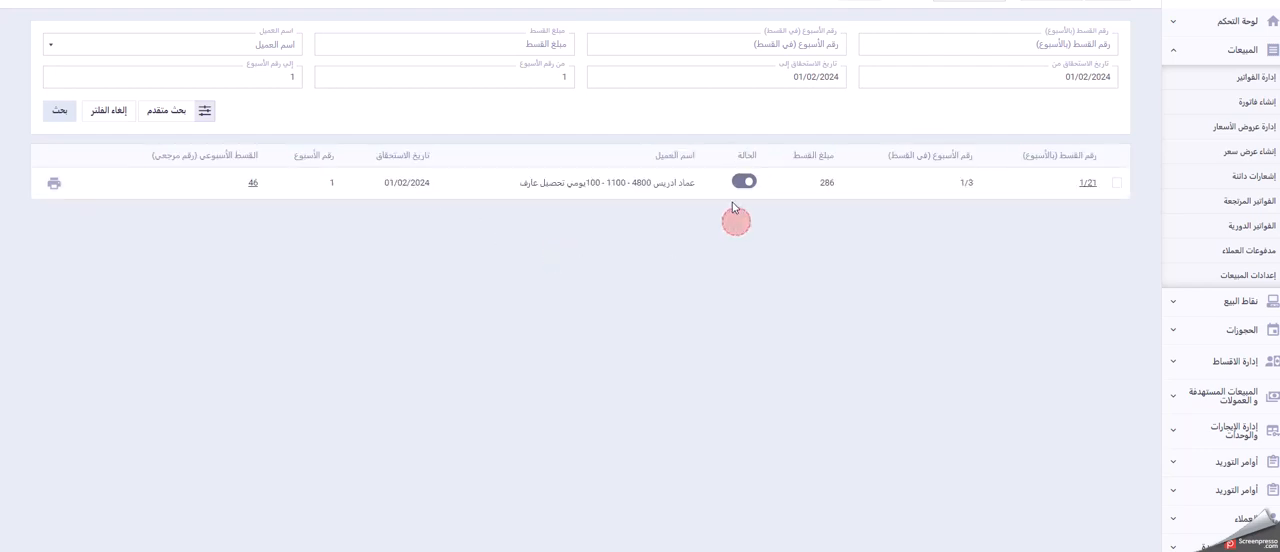
click(54, 185)
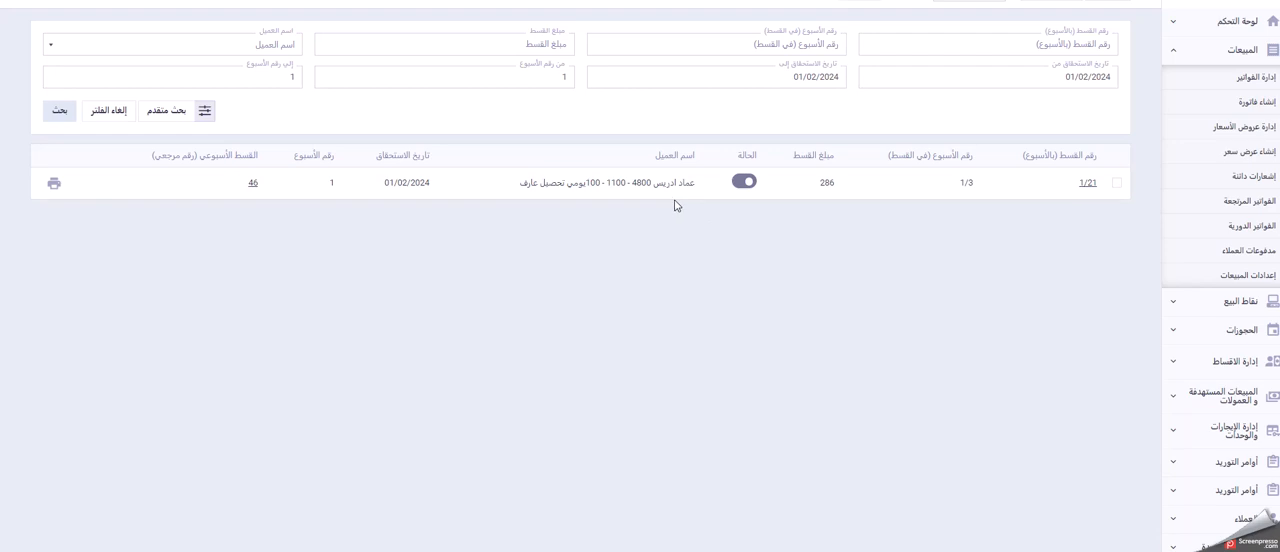
click(50, 186)
click(51, 187)
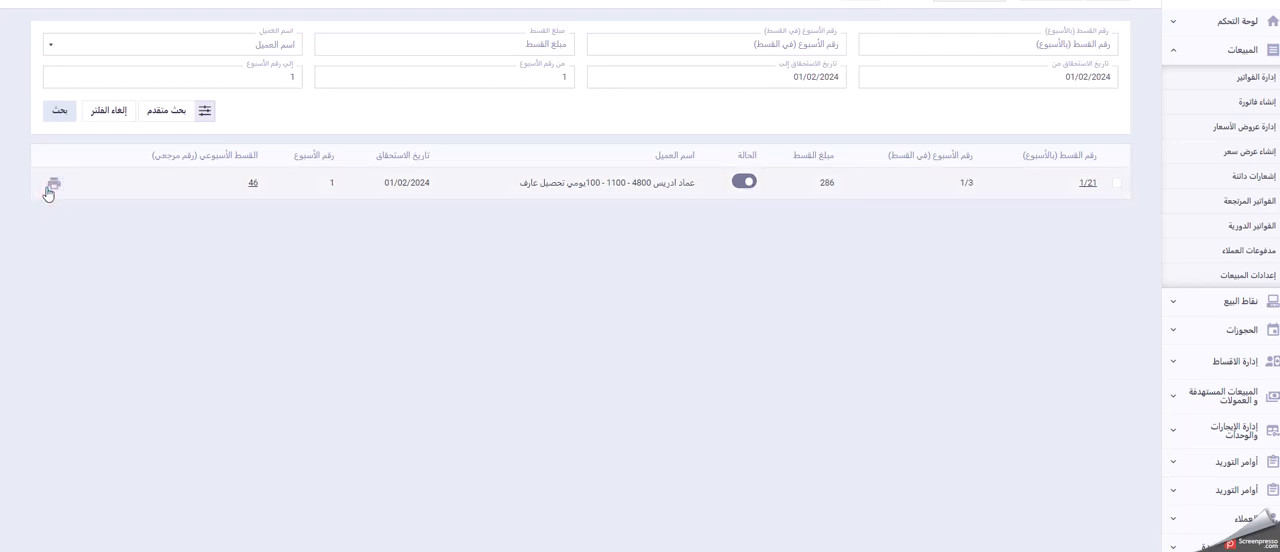
click(51, 188)
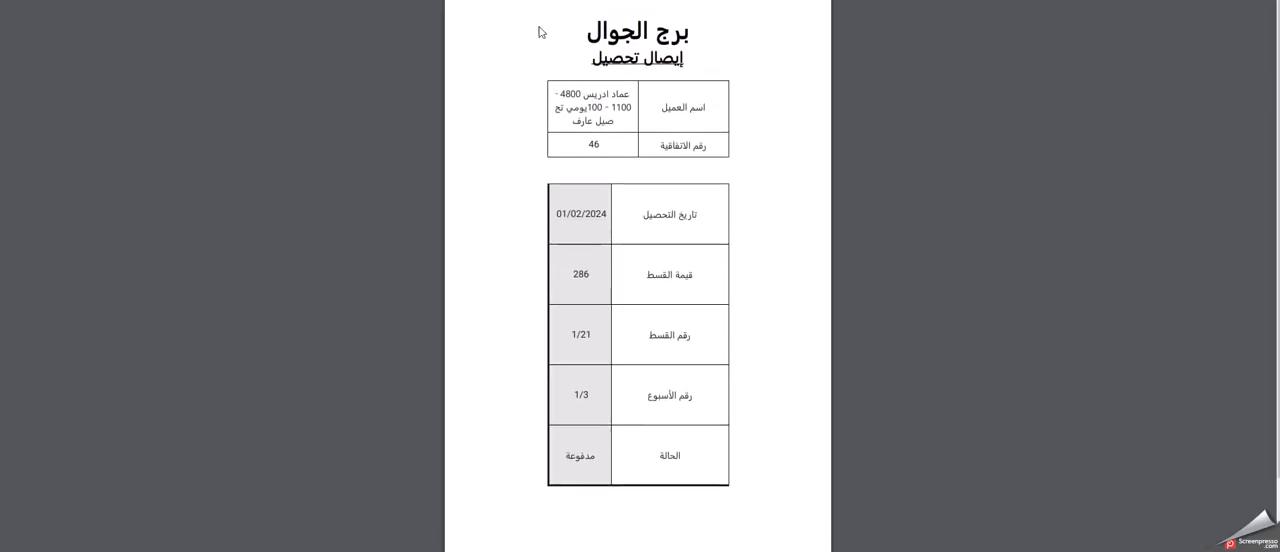
key(ctrl+w)
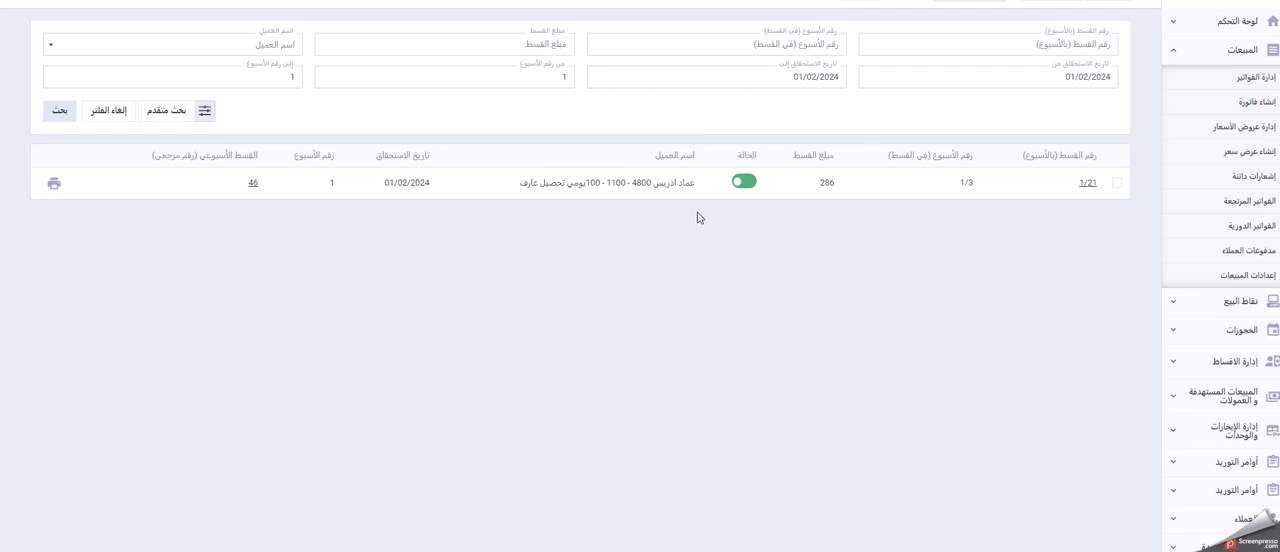
Step: Mark today's instalment as paid, return to the instalment agreement, and refresh its payment progress
click(745, 183)
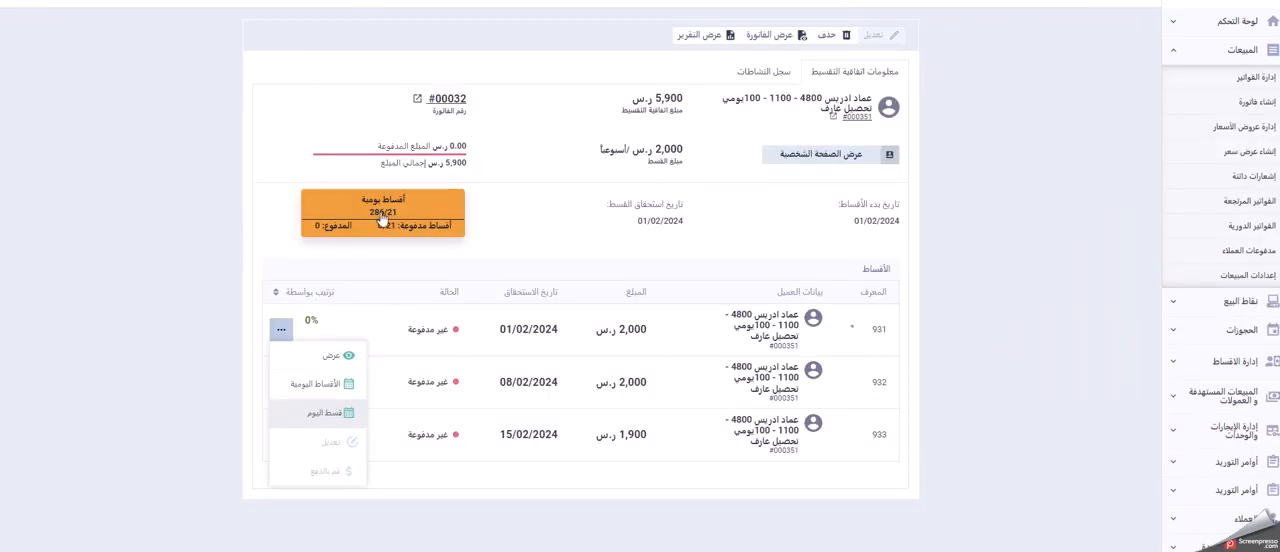
click(230, 188)
key(F5)
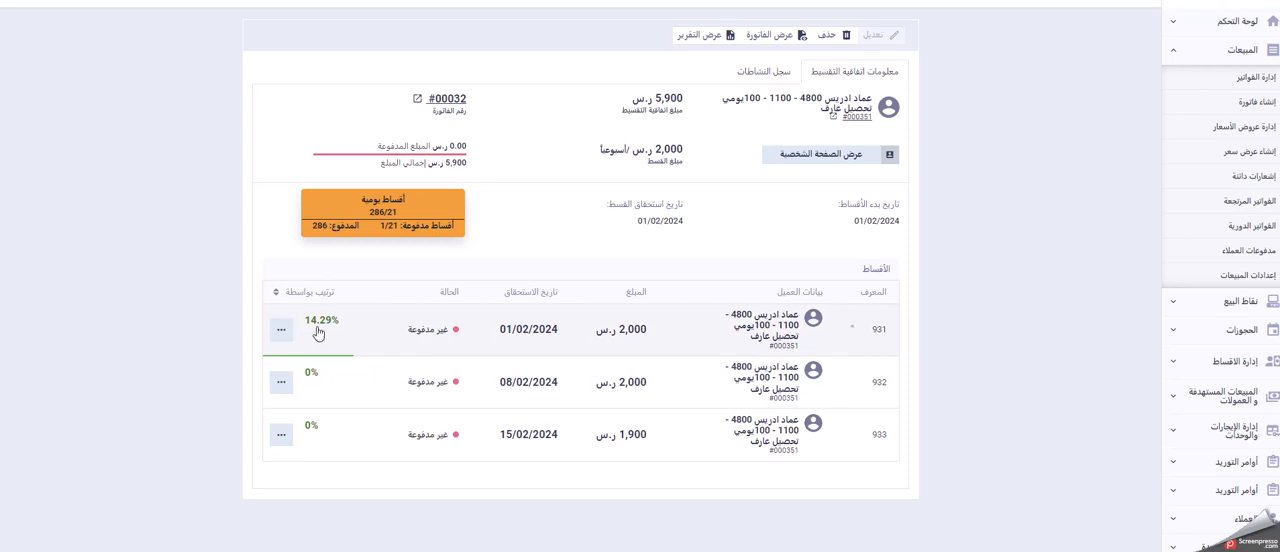
Step: Open the agreement's report (عرض التقرير) in a new browser tab and switch to it
right_click(699, 42)
click(711, 52)
key(ctrl+Tab)
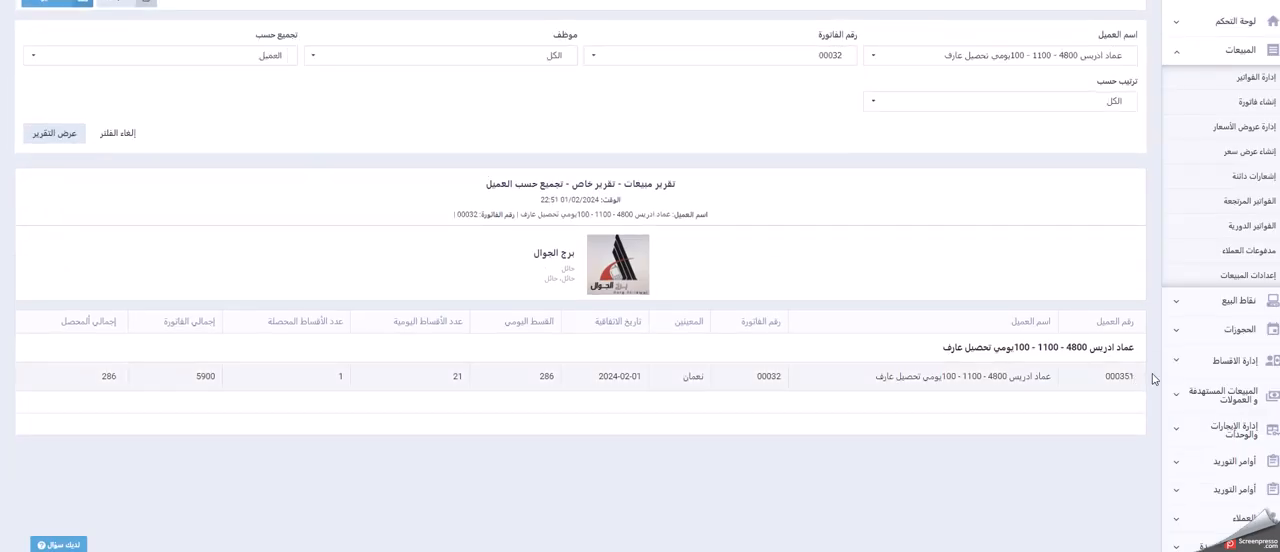
Step: Examine the report row's customer, agreement date, daily instalment, total and collected instalment counts, invoice total, and total collected
drag(1150, 378, 691, 389)
click(694, 392)
drag(1057, 378, 871, 386)
click(772, 400)
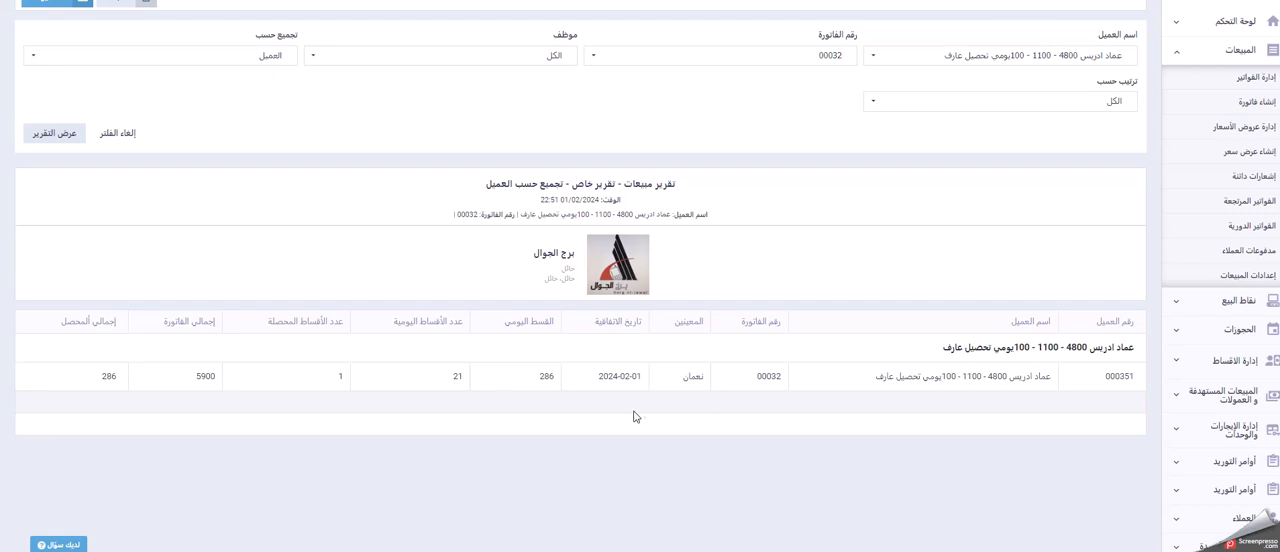
drag(645, 376, 578, 384)
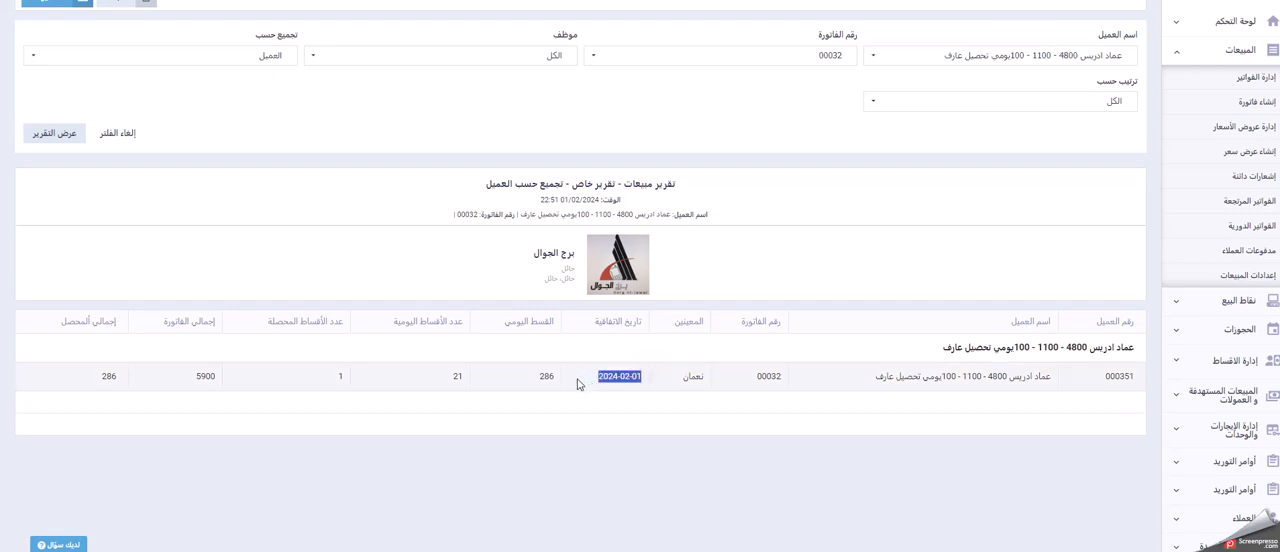
click(586, 400)
drag(516, 386, 562, 386)
drag(428, 380, 462, 378)
drag(309, 383, 355, 385)
drag(177, 381, 233, 385)
drag(71, 380, 160, 383)
click(427, 288)
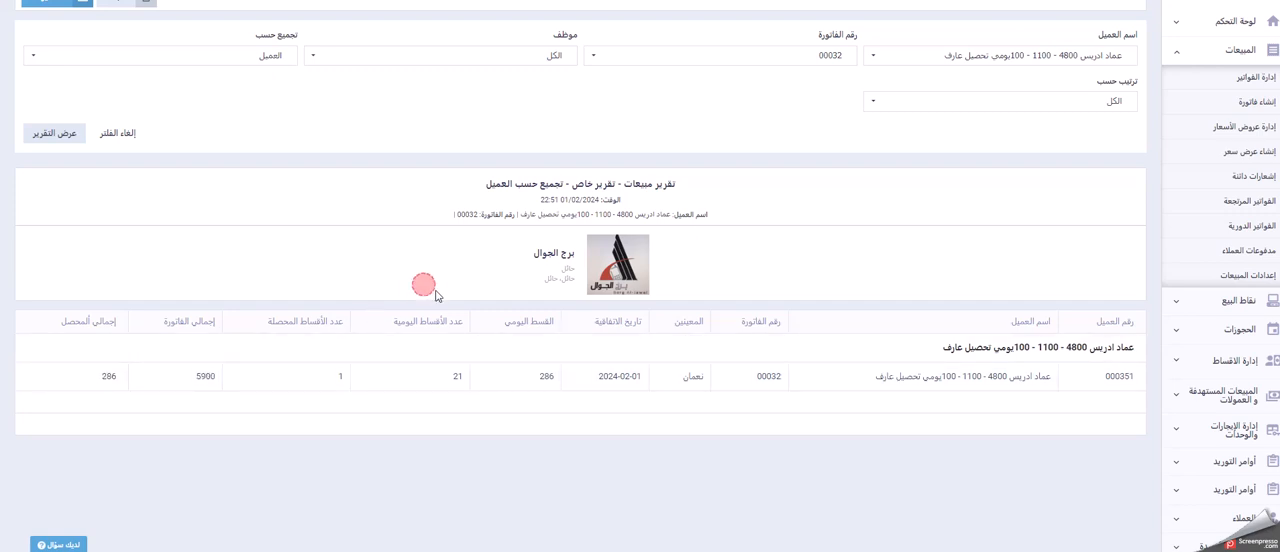